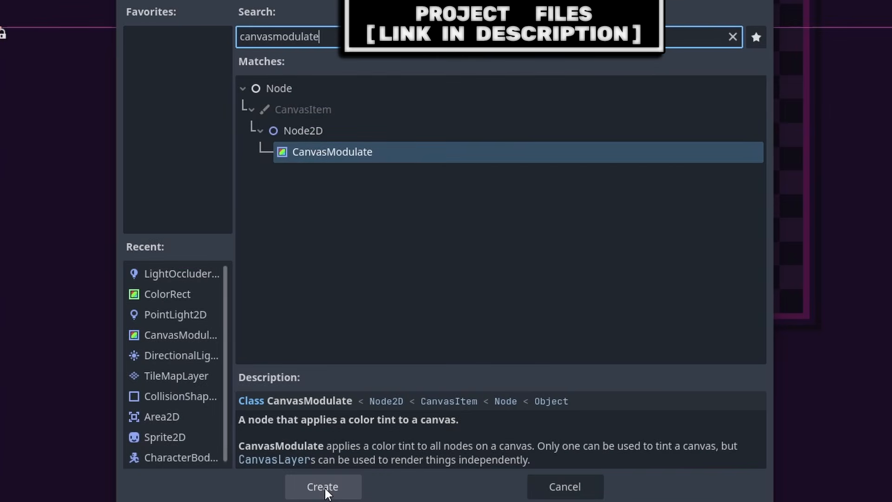
# Add a CanvasModulate node to the platformer scene and open its color for editing.
pyautogui.click(320, 484)
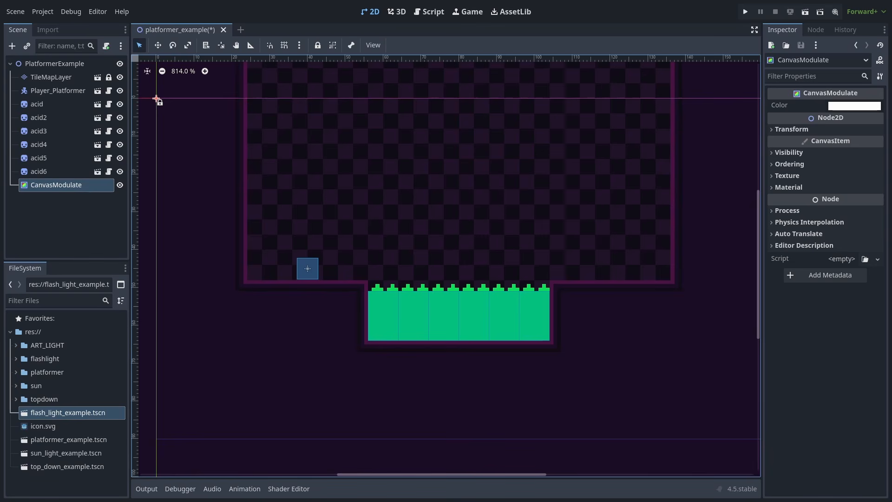
pyautogui.click(854, 105)
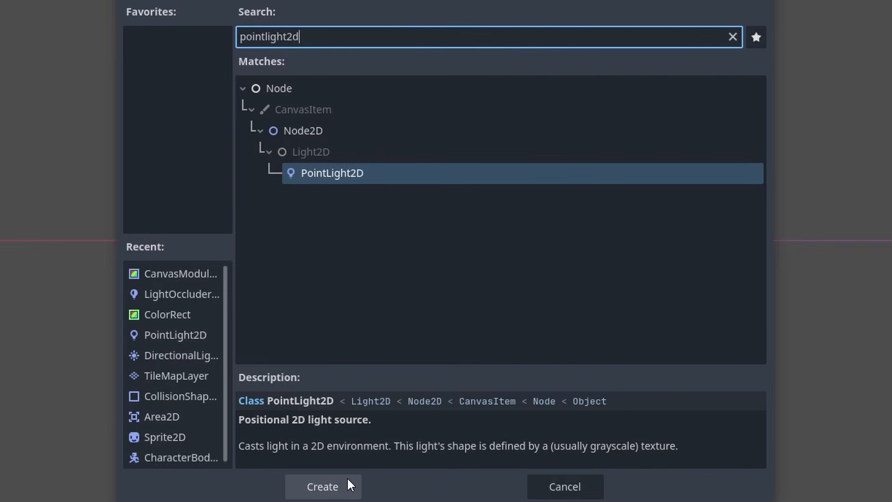
# Add a PointLight2D node and adjust the light energy for the player and the acid.
pyautogui.click(348, 480)
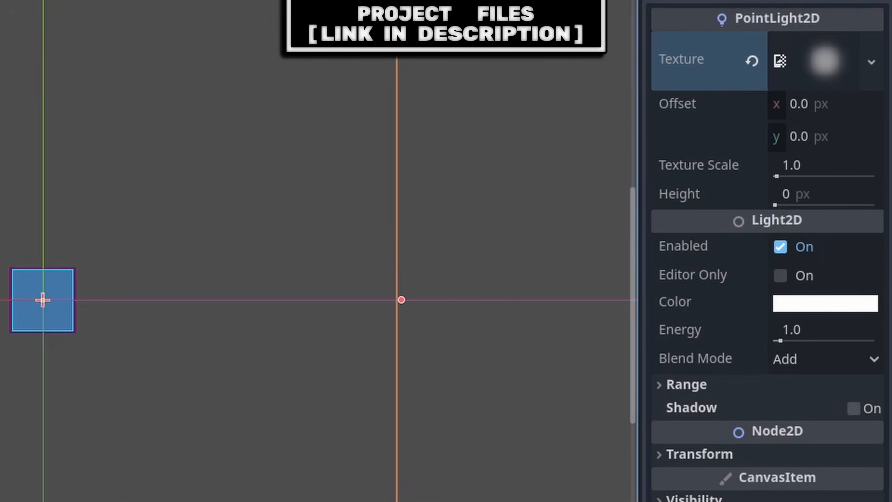
pyautogui.moveTo(818, 330); pyautogui.dragTo(800, 330)
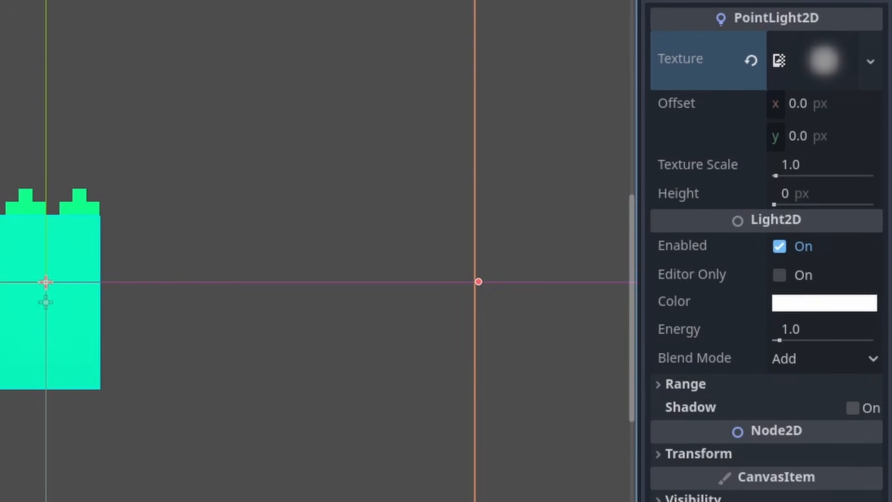
pyautogui.moveTo(824, 329); pyautogui.dragTo(785, 329)
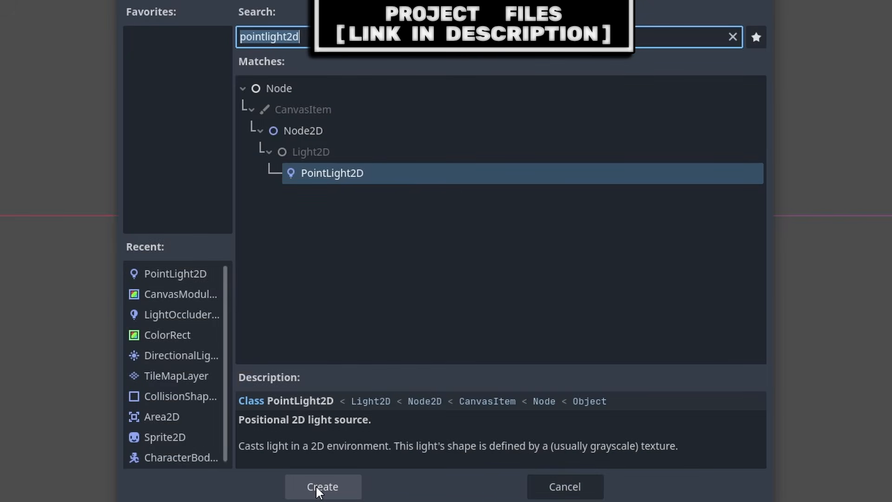
# Add another PointLight2D node and switch off layer 1 of the light mask in the visibility settings.
pyautogui.click(317, 489)
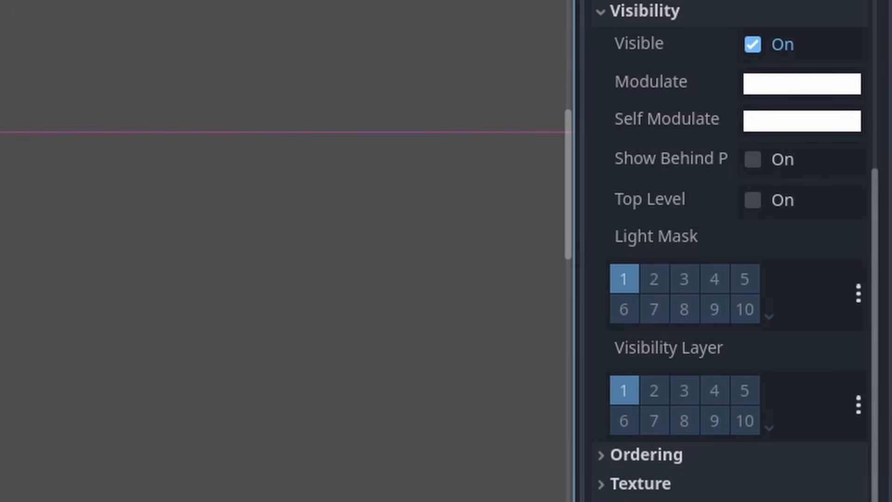
pyautogui.click(627, 282)
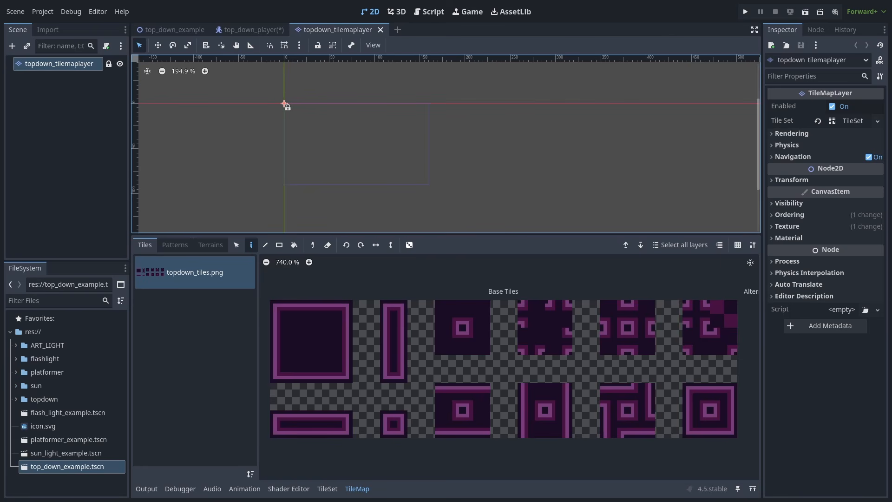
# Add an occlusion layer to the rendering settings of the topdown_tilemaplayer's tile set.
pyautogui.click(846, 120)
pyautogui.click(812, 256)
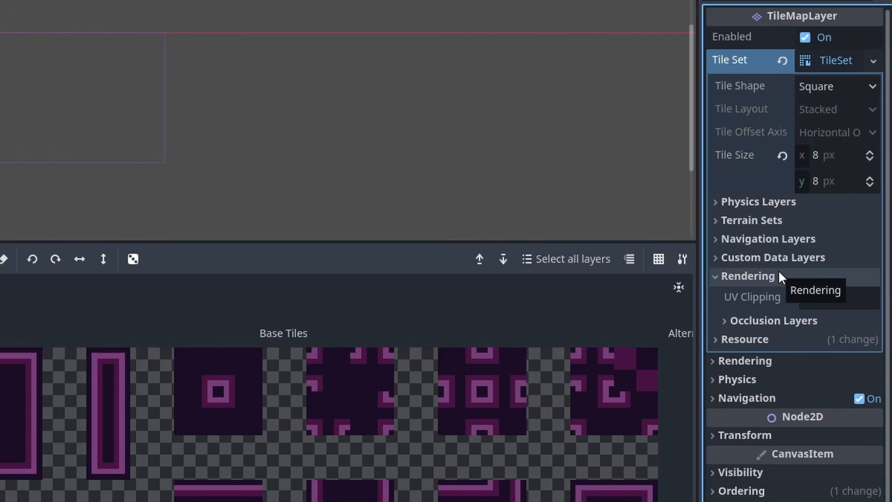
pyautogui.click(792, 321)
pyautogui.click(790, 345)
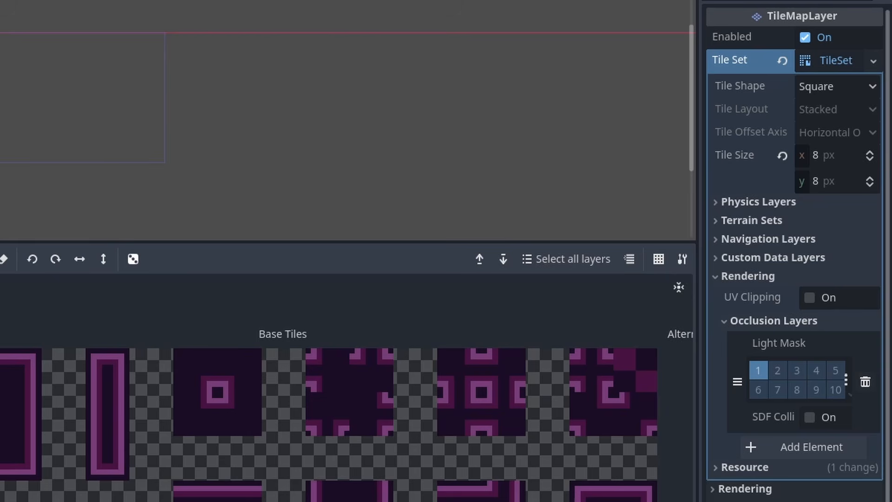
# Set the tile set editor to paint Occlusion Layer 0 on the topdown_tiles.png atlas.
pyautogui.click(276, 496)
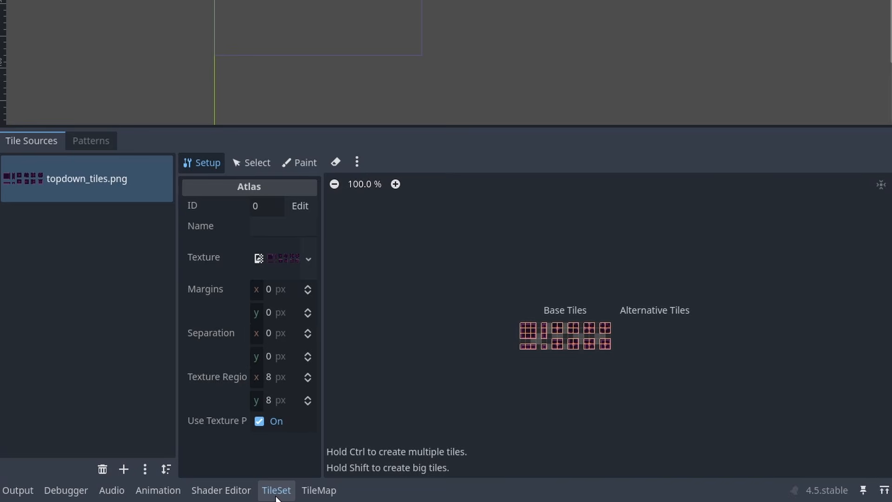
pyautogui.click(302, 163)
pyautogui.click(250, 208)
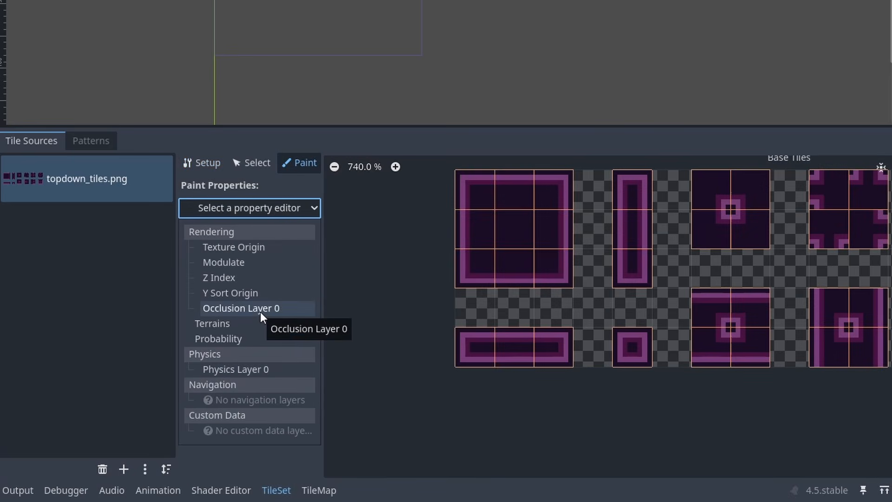
pyautogui.click(260, 309)
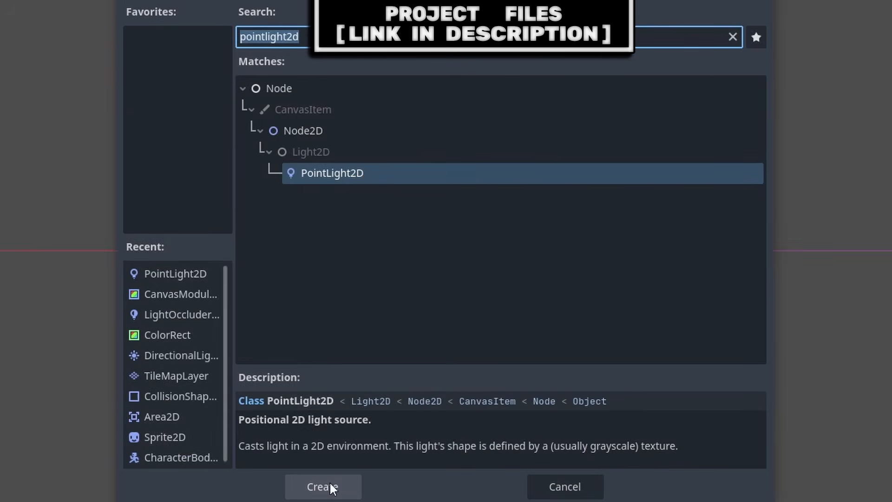
# Add a PointLight2D node to the player and select its light color and shadow color properties.
pyautogui.click(330, 482)
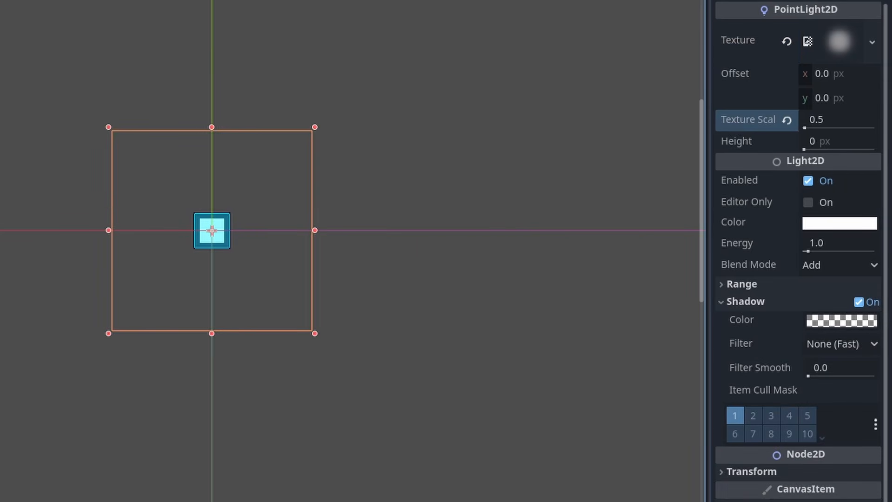
pyautogui.click(757, 223)
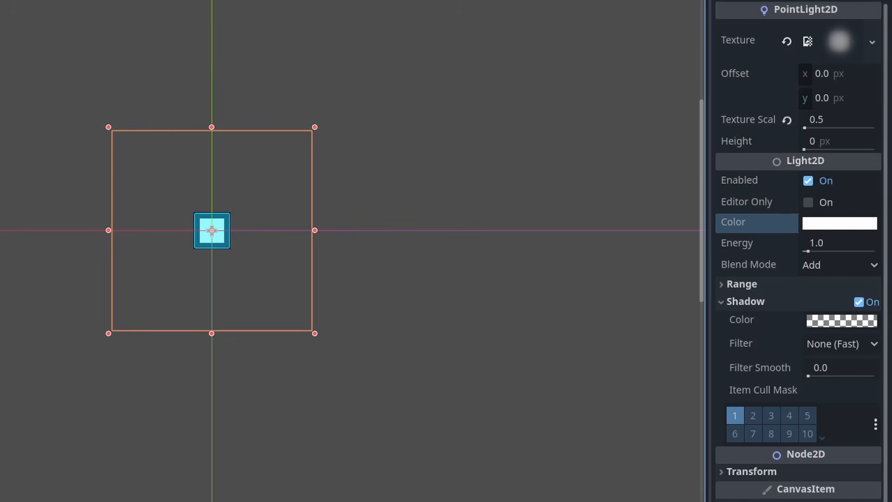
pyautogui.click(762, 320)
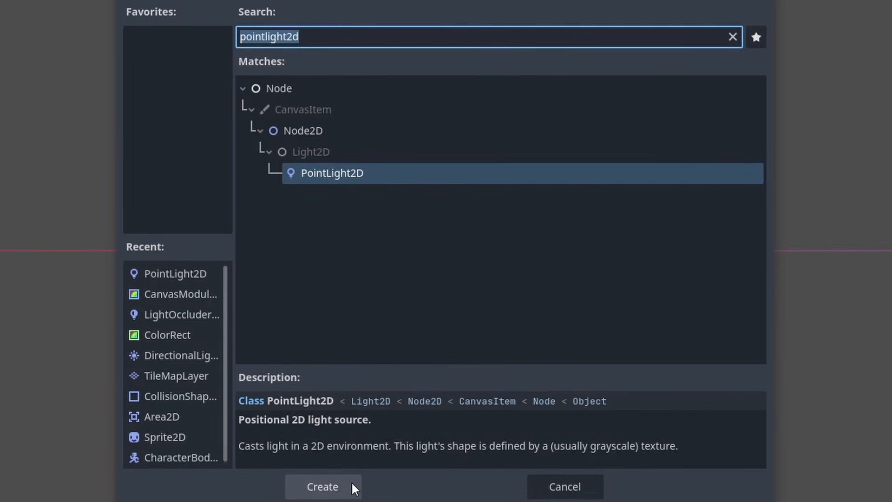
# Add a PointLight2D node to the flashlight player.
pyautogui.click(352, 484)
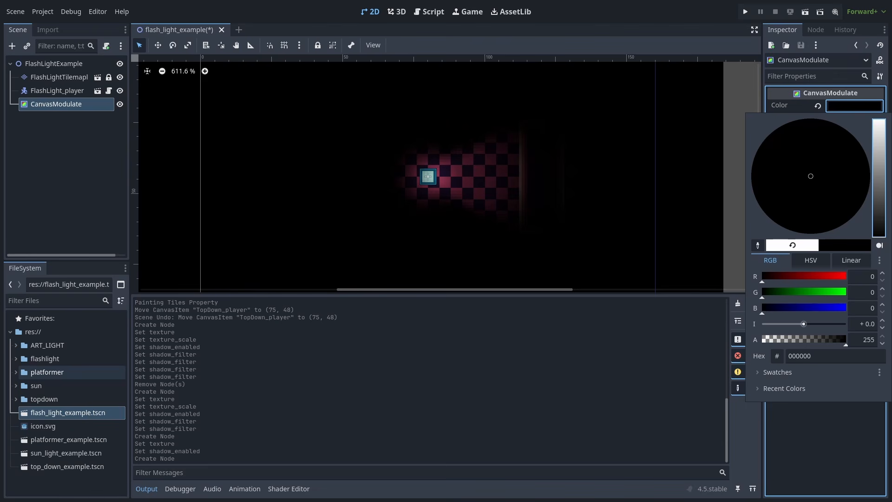
# Apply black (000000) as the CanvasModulate color in the flashlight scene and hide the node.
pyautogui.press('Escape')
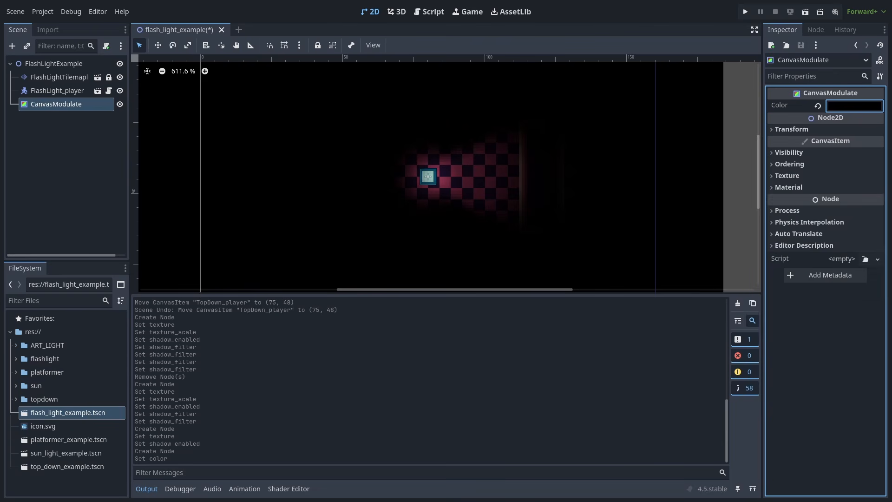
pyautogui.click(120, 104)
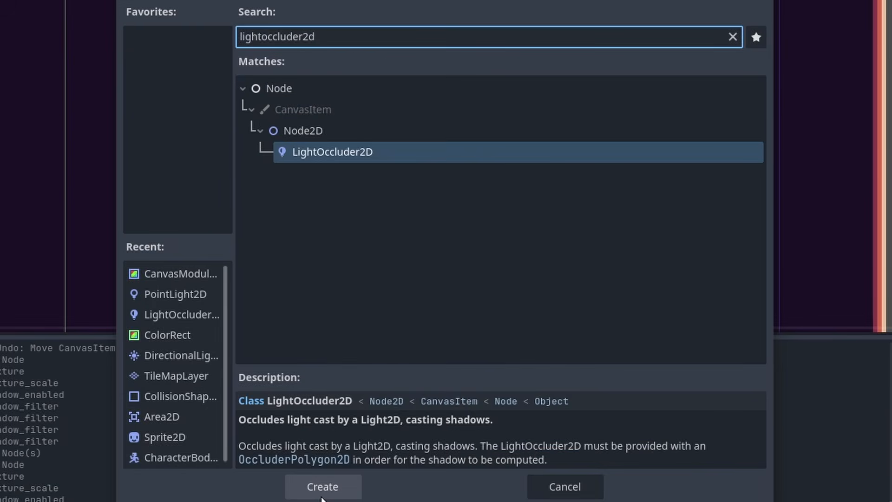
# Add a LightOccluder2D node to the flashlight scene and assign a new OccluderPolygon2D as its occluder.
pyautogui.click(322, 487)
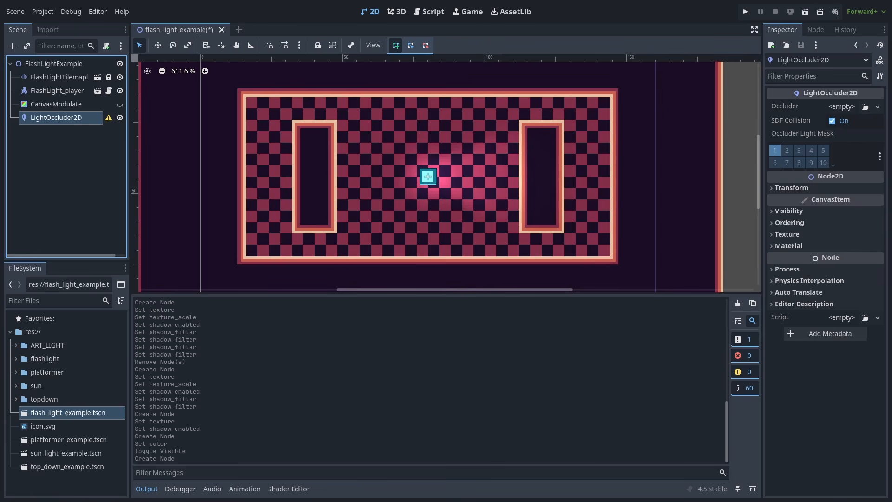
pyautogui.click(845, 107)
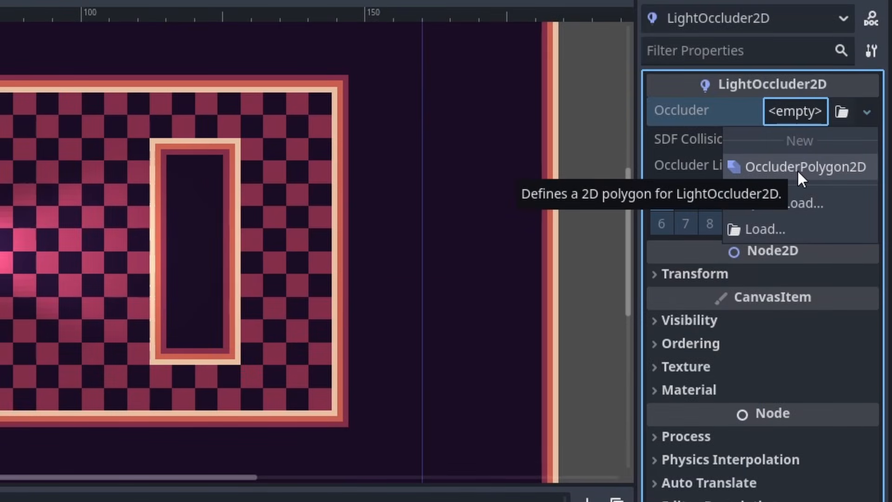
pyautogui.click(797, 169)
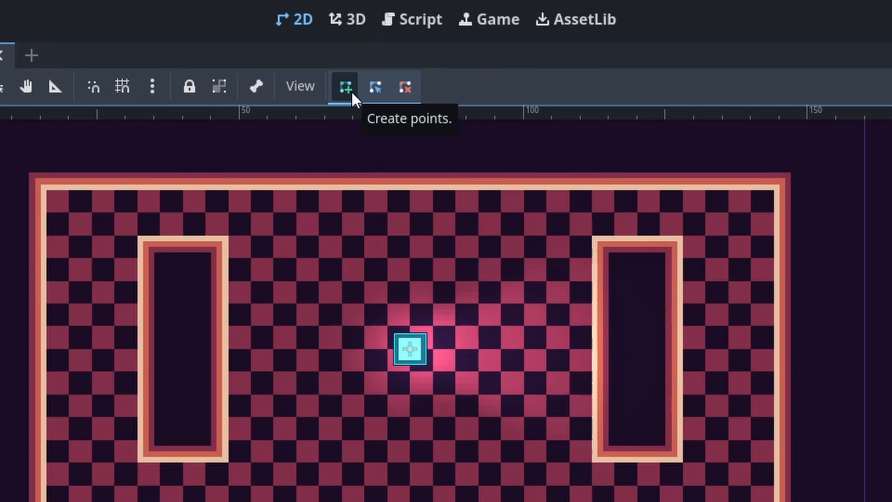
# Use the create points tool to outline the left-hand pillar with a four-point occluder polygon.
pyautogui.click(375, 87)
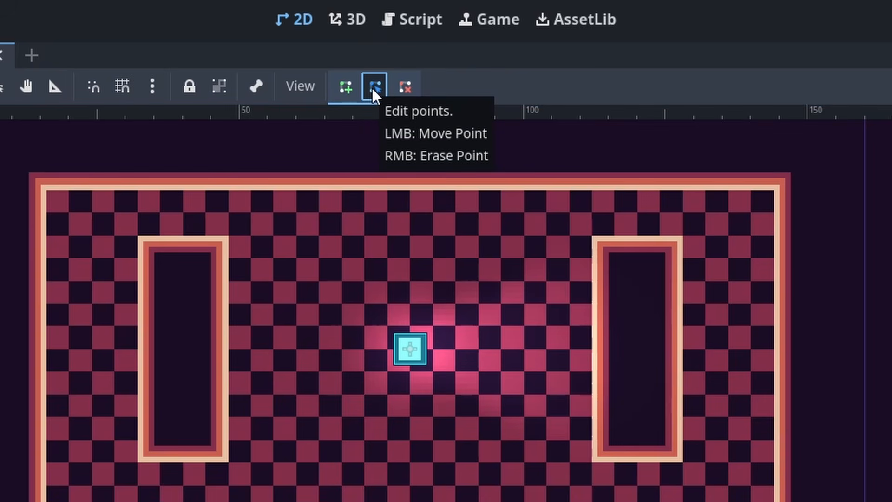
pyautogui.click(407, 91)
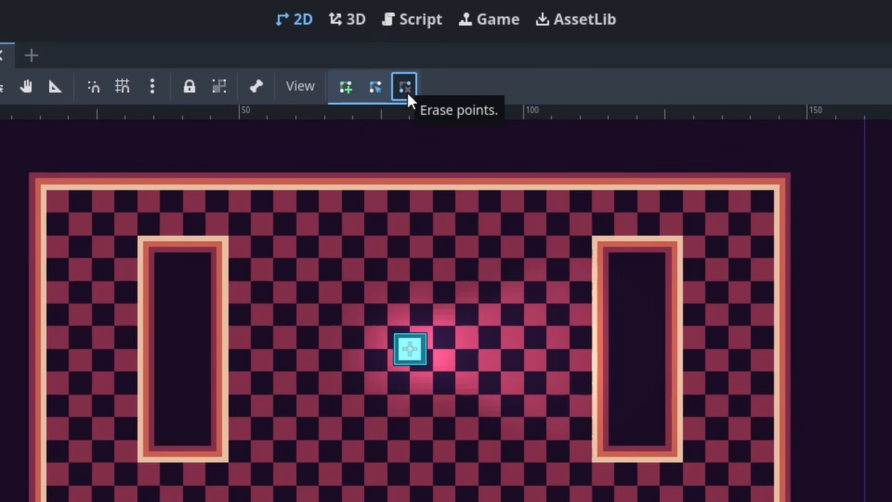
pyautogui.click(344, 93)
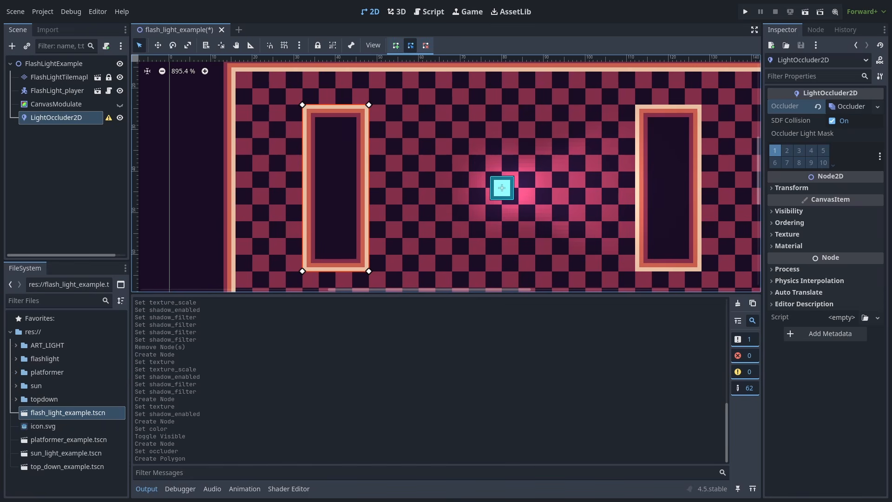
# Change the cull mode of the left-hand pillar's occluder polygon.
pyautogui.click(843, 105)
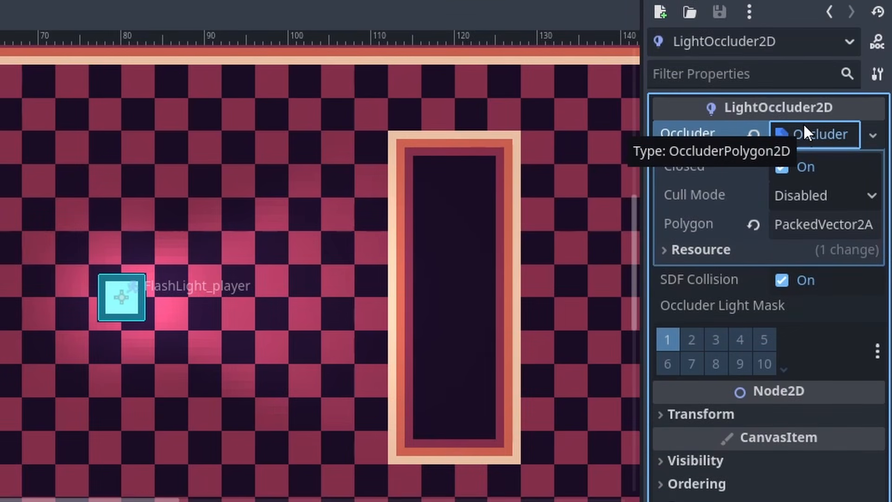
pyautogui.click(825, 195)
pyautogui.click(833, 279)
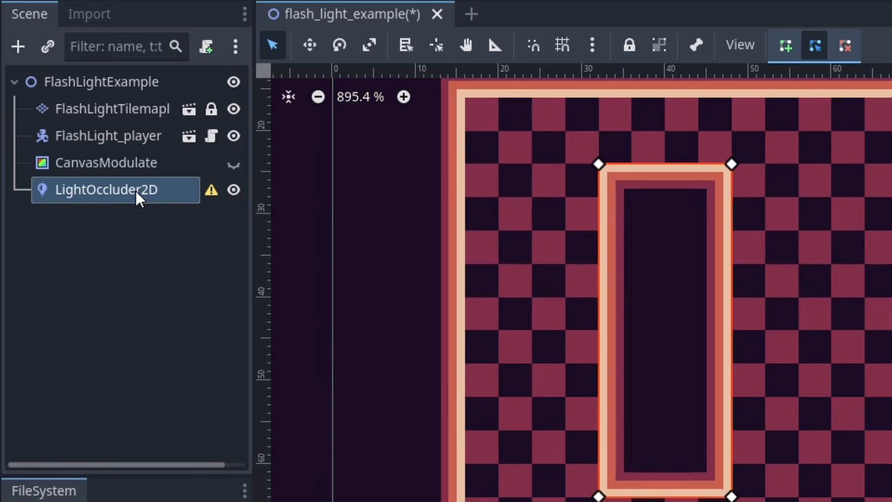
# Duplicate the light occluder, move the copy to (80, 0) over the right-hand pillar, and open its occluder resource options.
pyautogui.hotkey('ctrl', 'd')
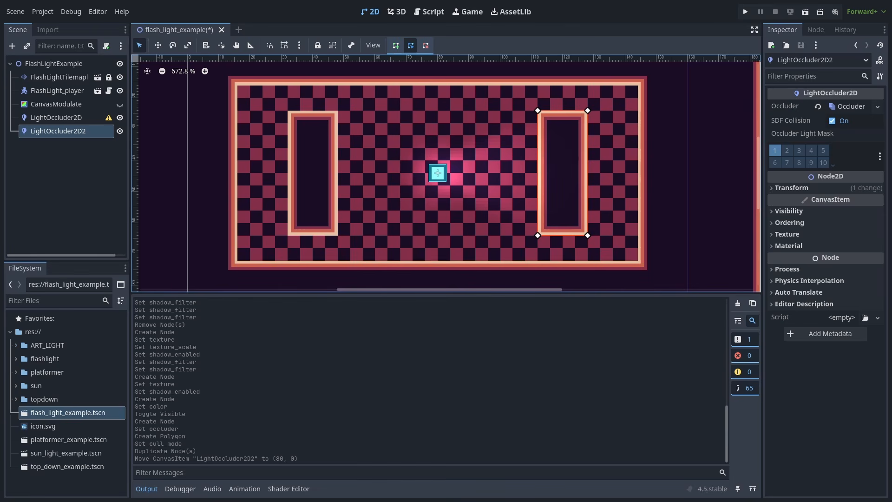
pyautogui.click(878, 106)
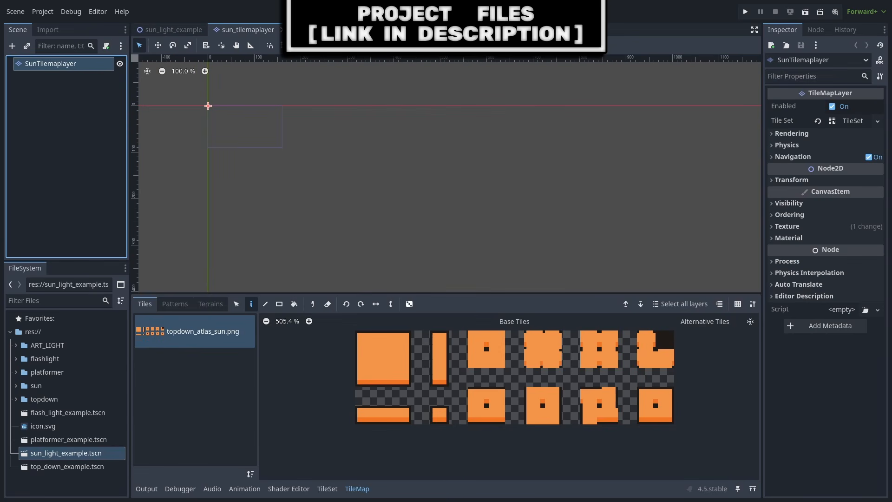
# Add an occlusion layer to the rendering settings of the SunTilemaplayer's tile set.
pyautogui.click(853, 121)
pyautogui.click(817, 260)
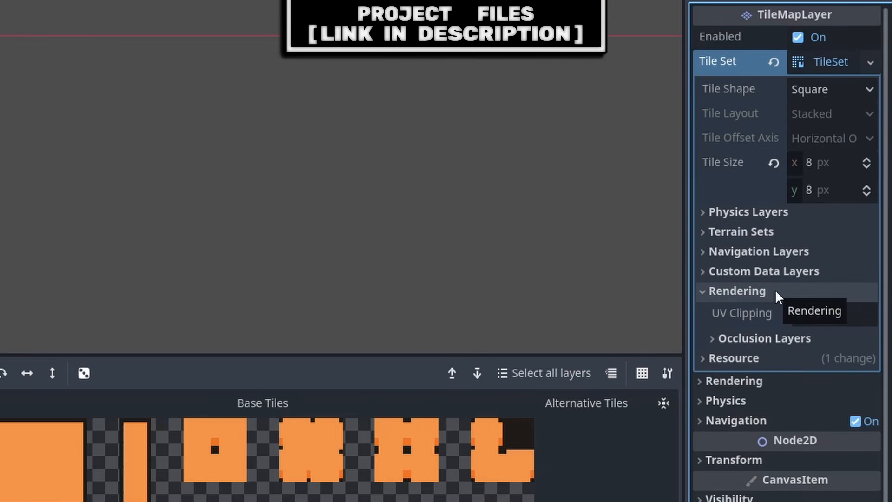
pyautogui.click(784, 340)
pyautogui.click(785, 364)
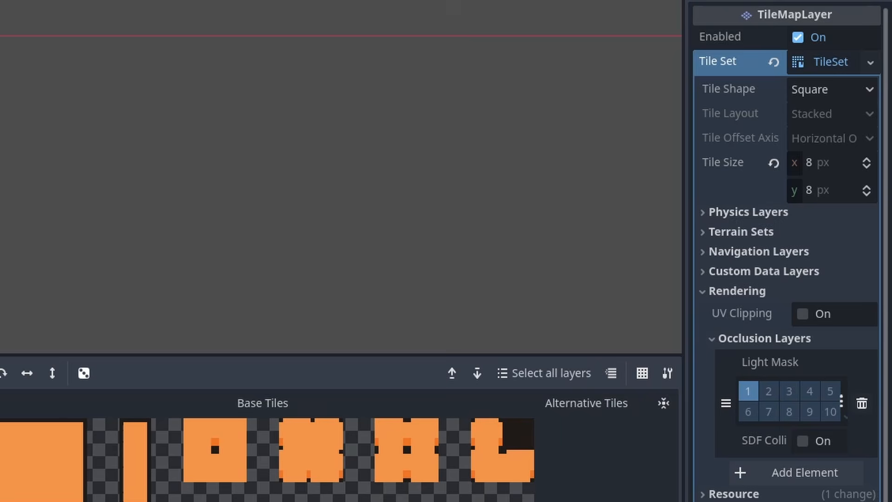
# Set the tile set editor to paint Occlusion Layer 0 on the topdown_atlas_sun.png atlas.
pyautogui.click(279, 492)
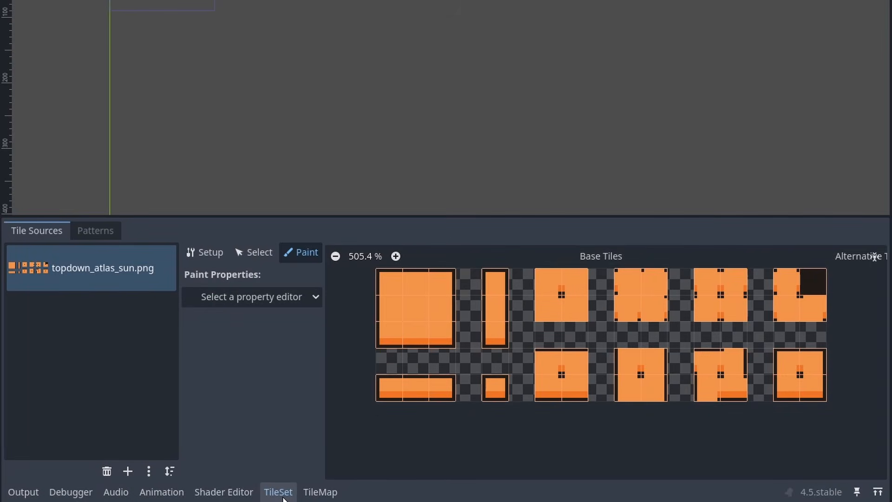
pyautogui.click(297, 297)
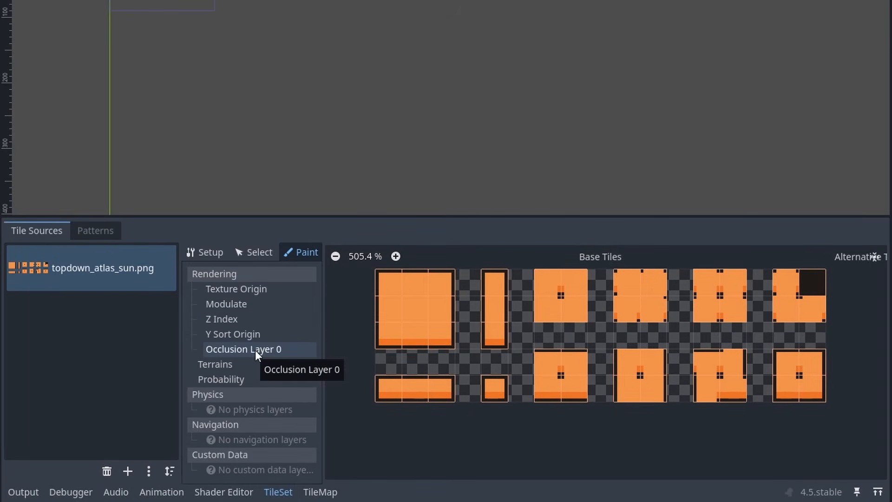
pyautogui.click(255, 350)
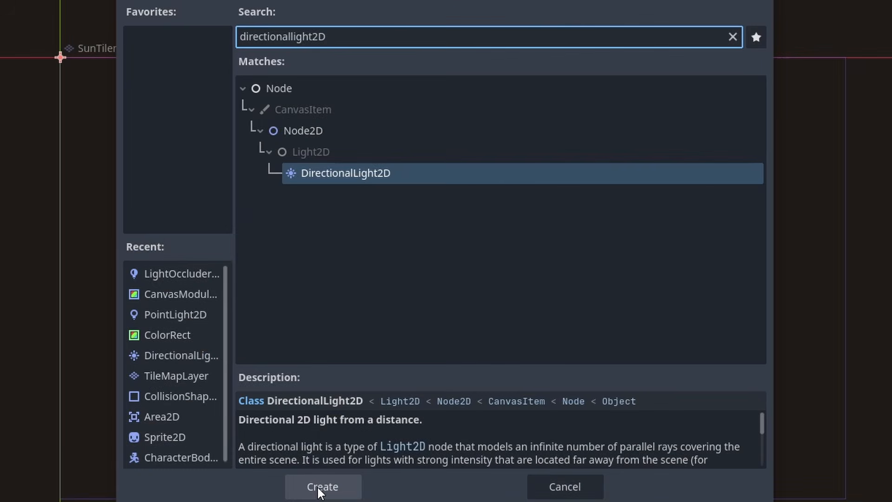
# Add a DirectionalLight2D node to the sun light example scene.
pyautogui.click(319, 489)
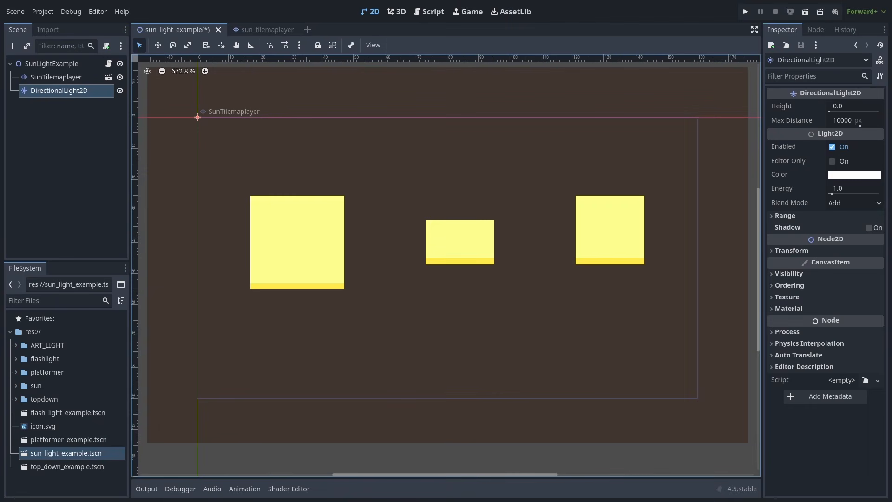